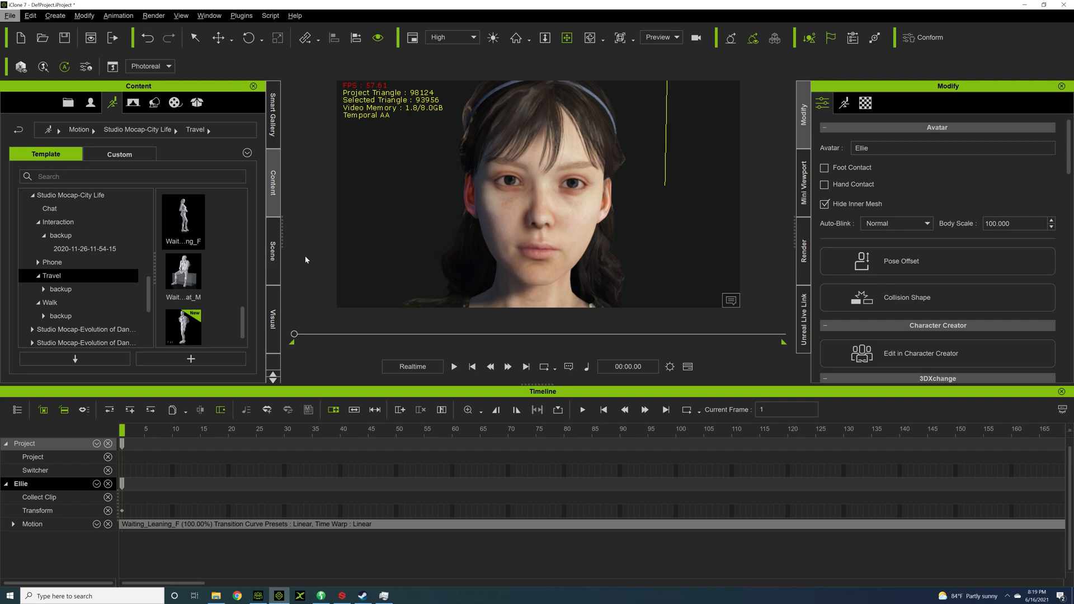
Play the Waiting_Leaning_F idle motion through once and stop playback.
key(space)
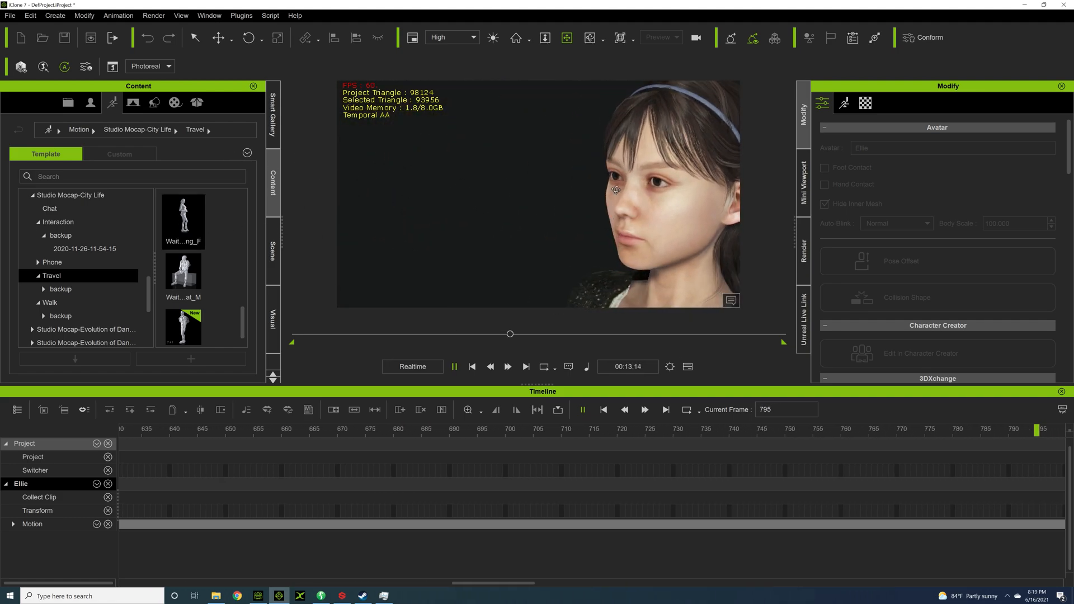
key(space)
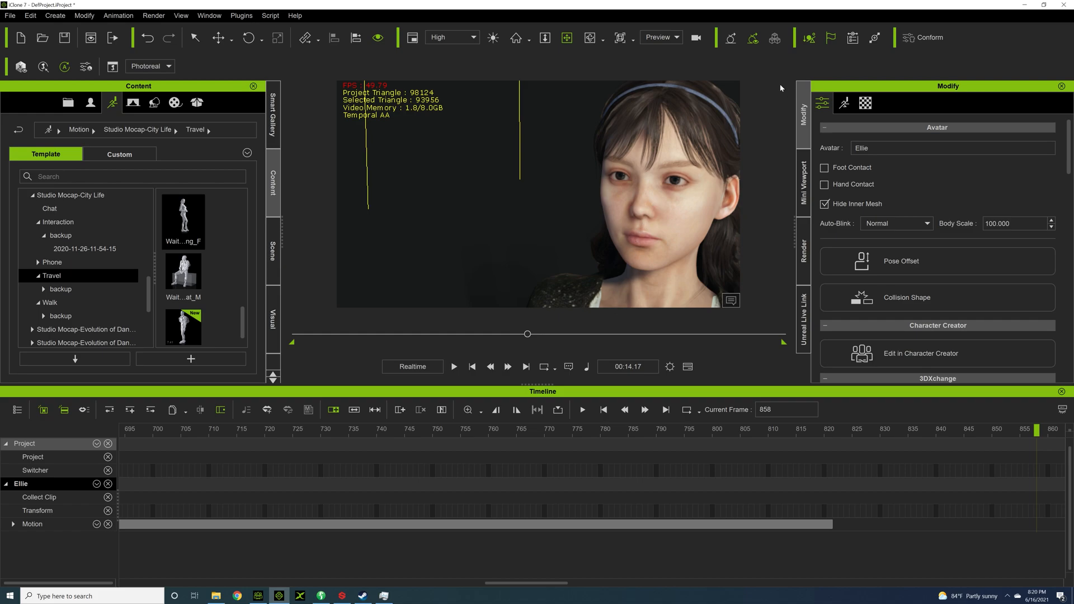
Rewind the timeline to frame 1 and select Ellie in the scene.
click(823, 454)
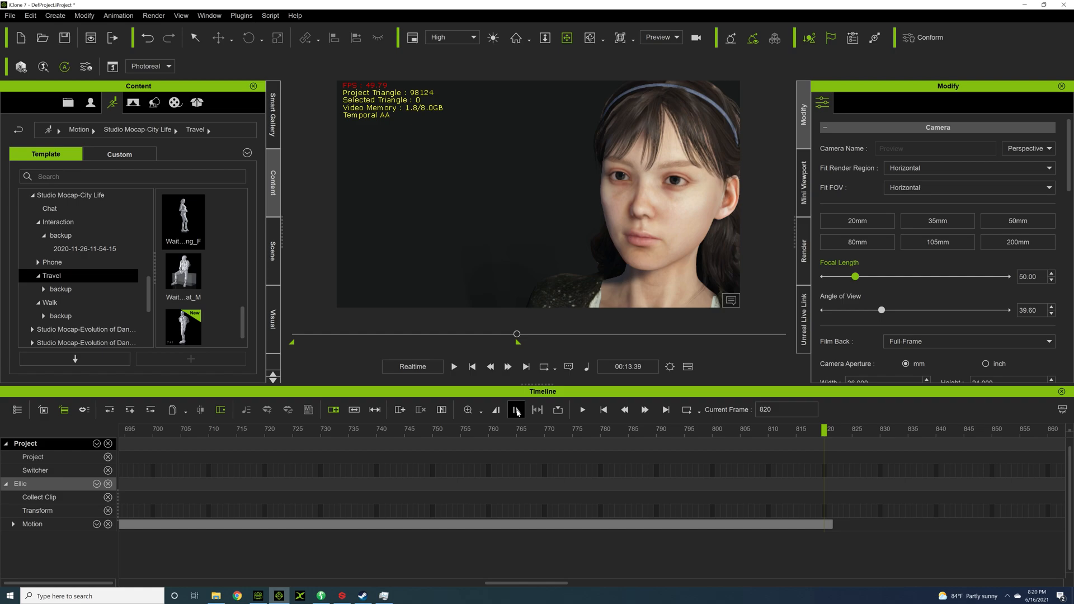
drag(517, 334, 295, 337)
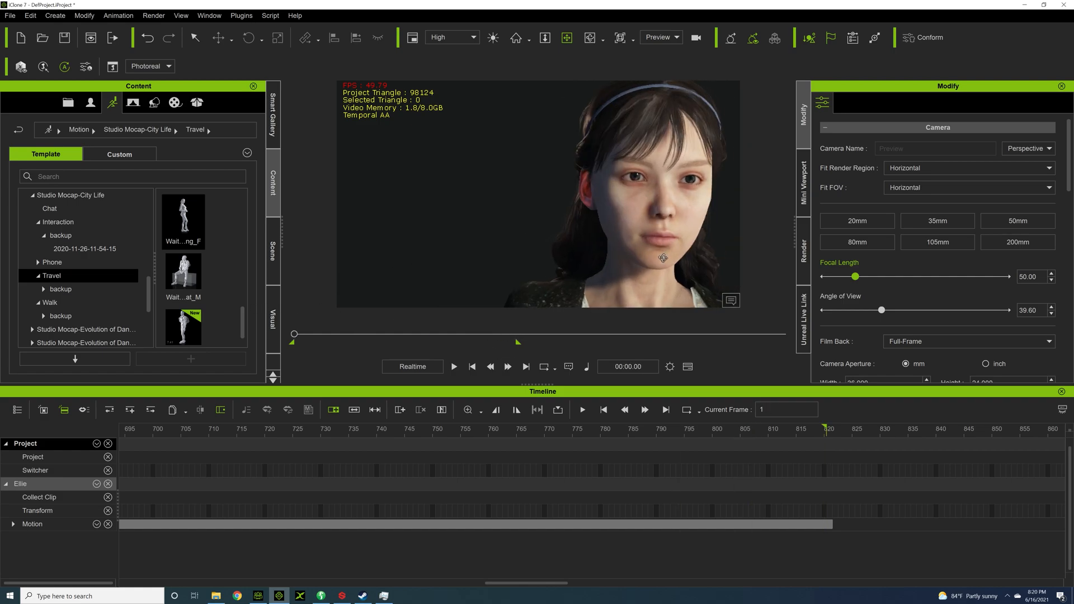
click(578, 216)
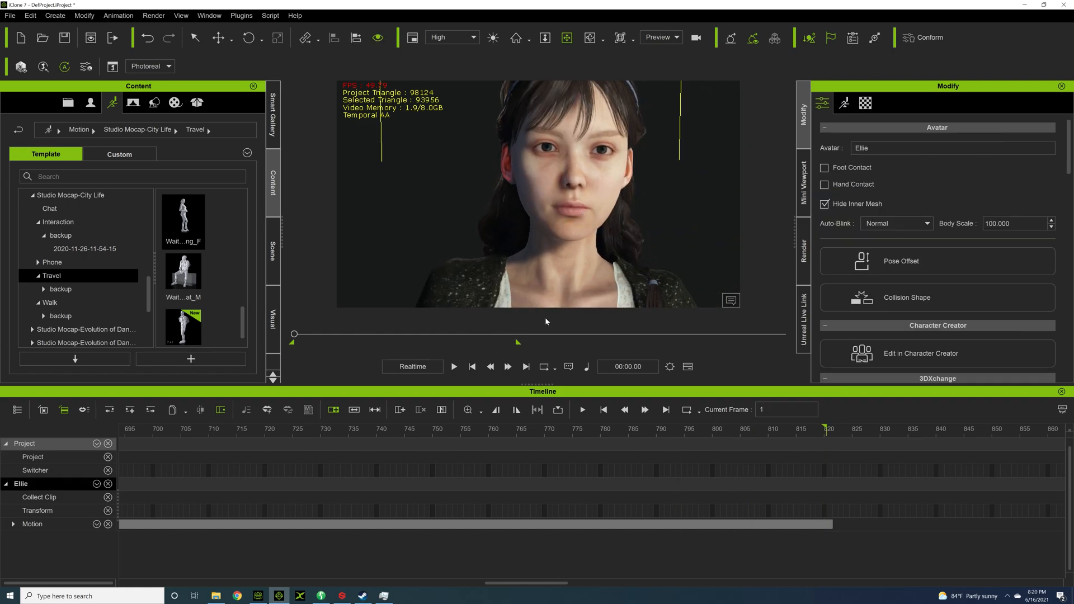
Launch Face Puppet from Ellie's Motion panel and move its window aside.
click(846, 104)
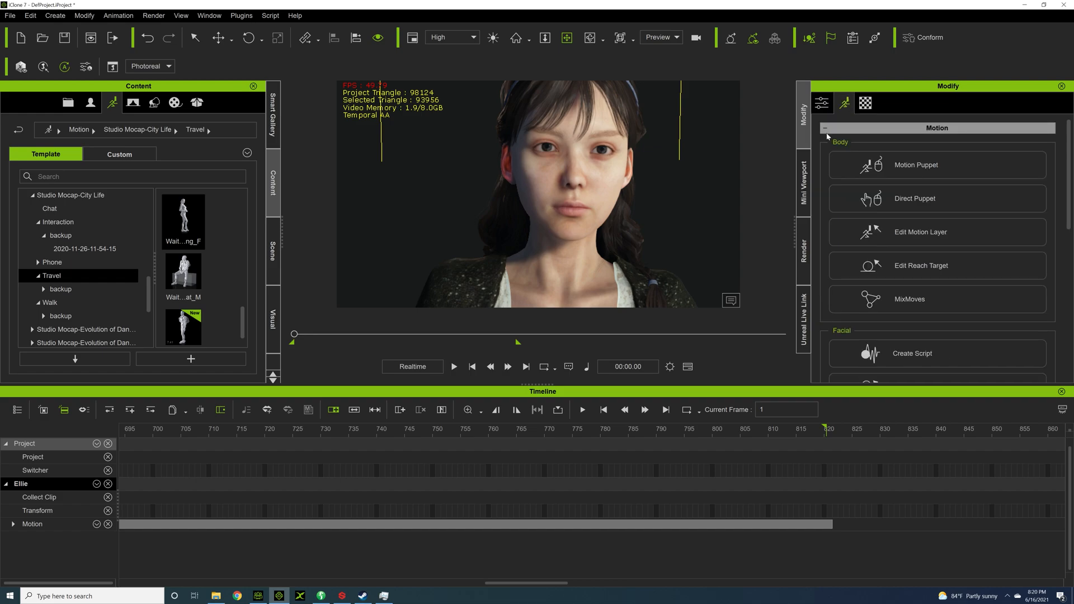
scroll(924, 211, down, 3)
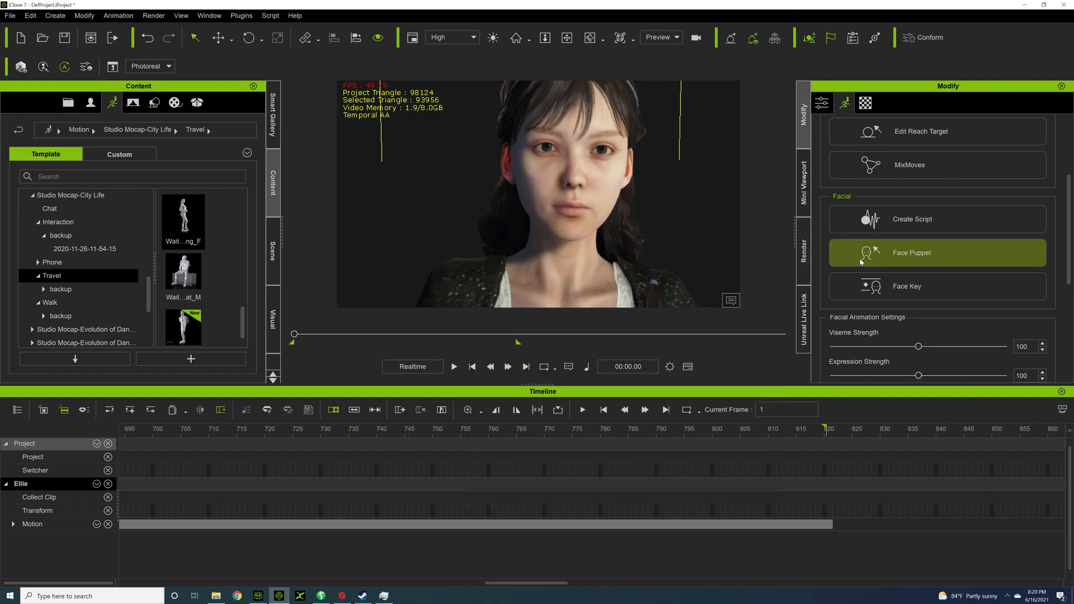
click(861, 262)
drag(654, 178, 876, 149)
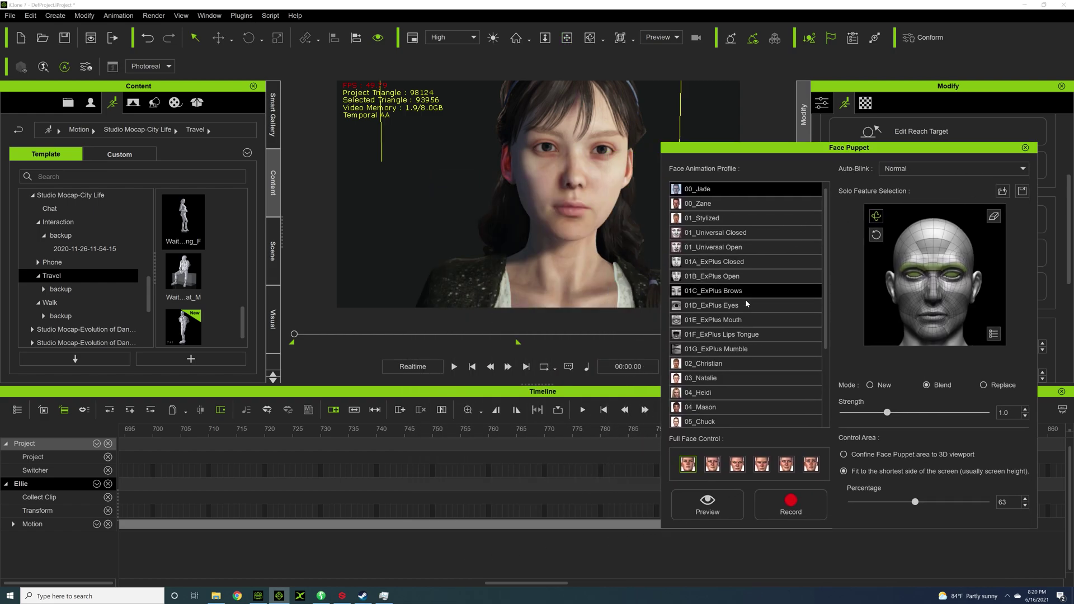
Apply the 01D_ExPlus Eyes face profile and arm Face Puppet recording.
double_click(718, 315)
click(502, 333)
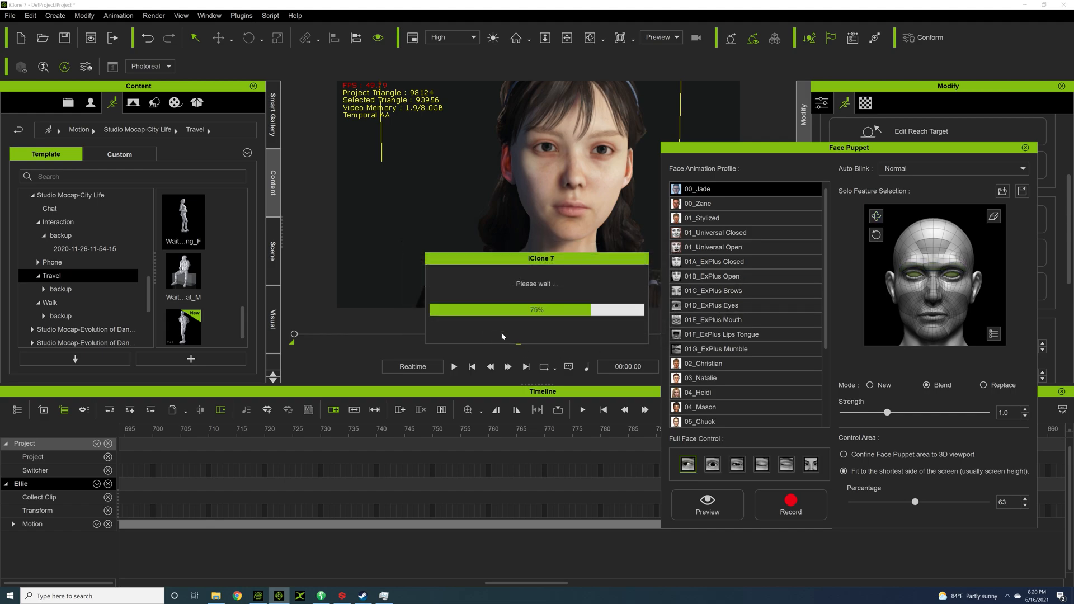
click(789, 504)
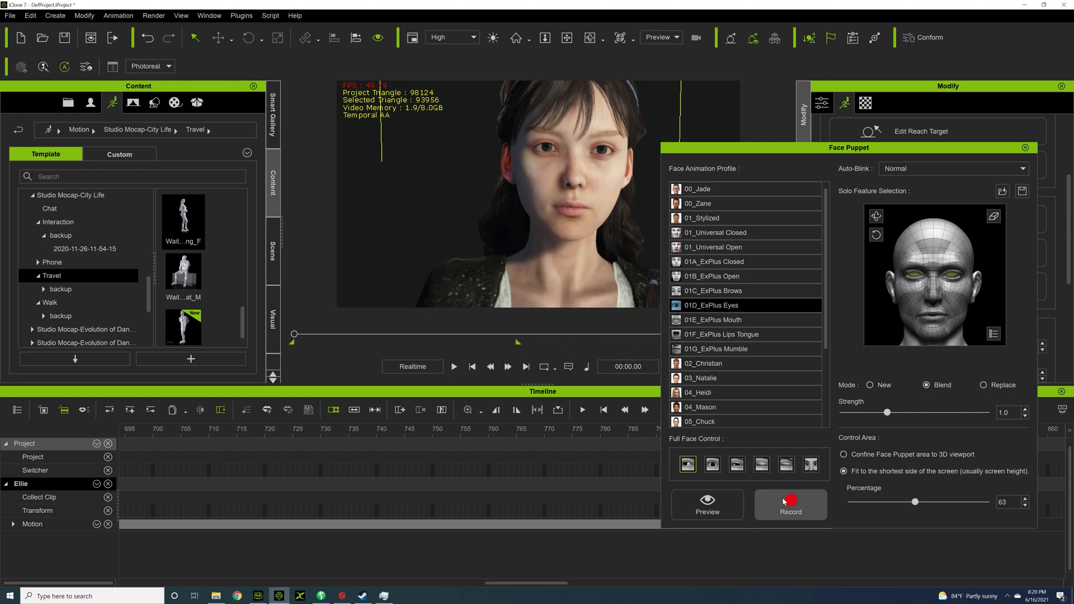
click(785, 502)
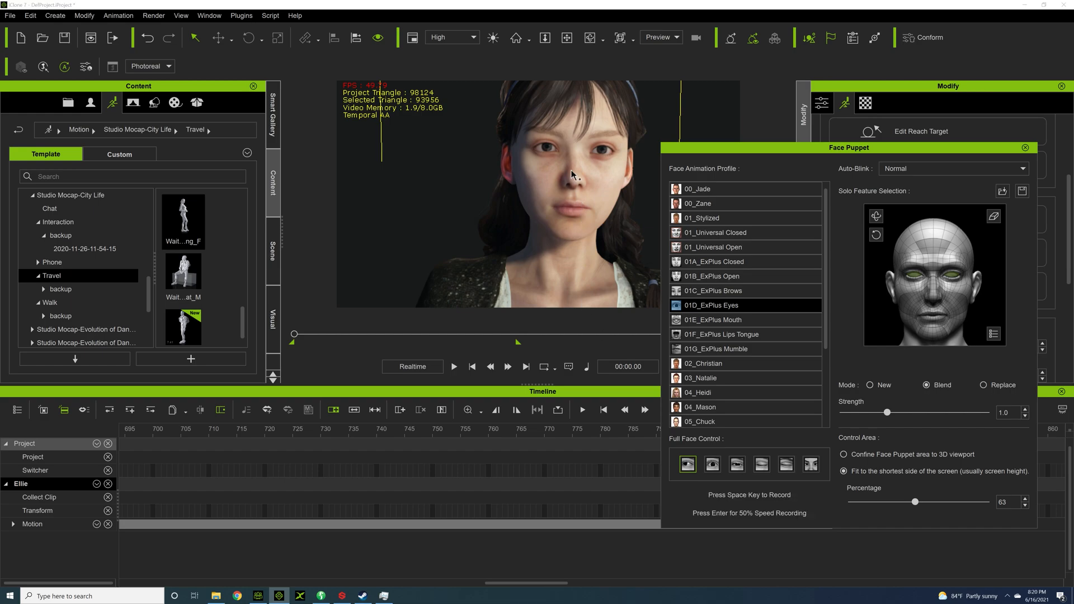
Record an eye-movement puppet take with the mouse, rewind and play it back.
key(space)
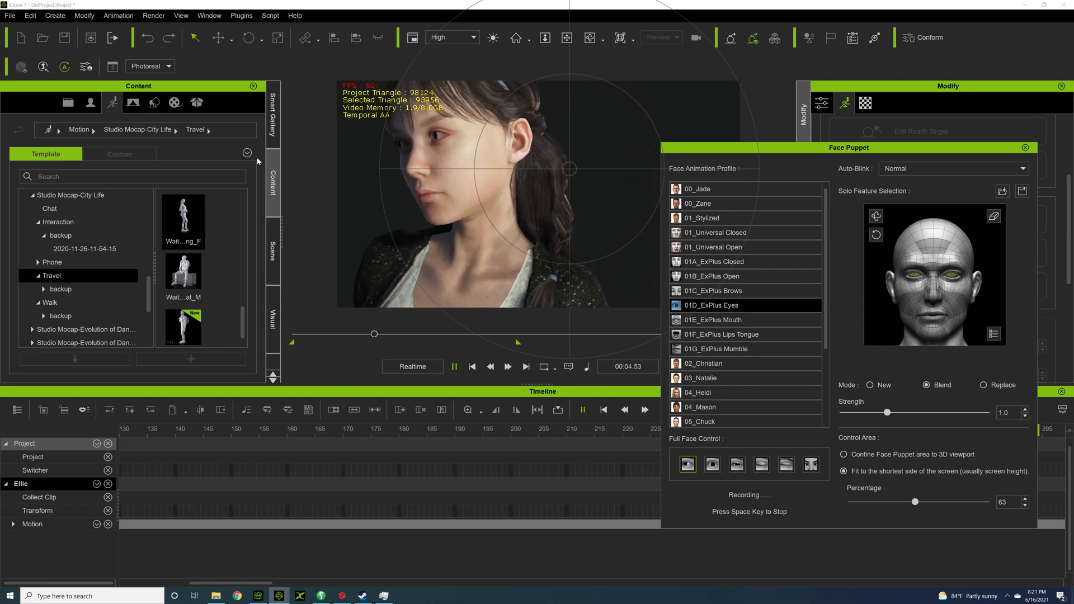
key(space)
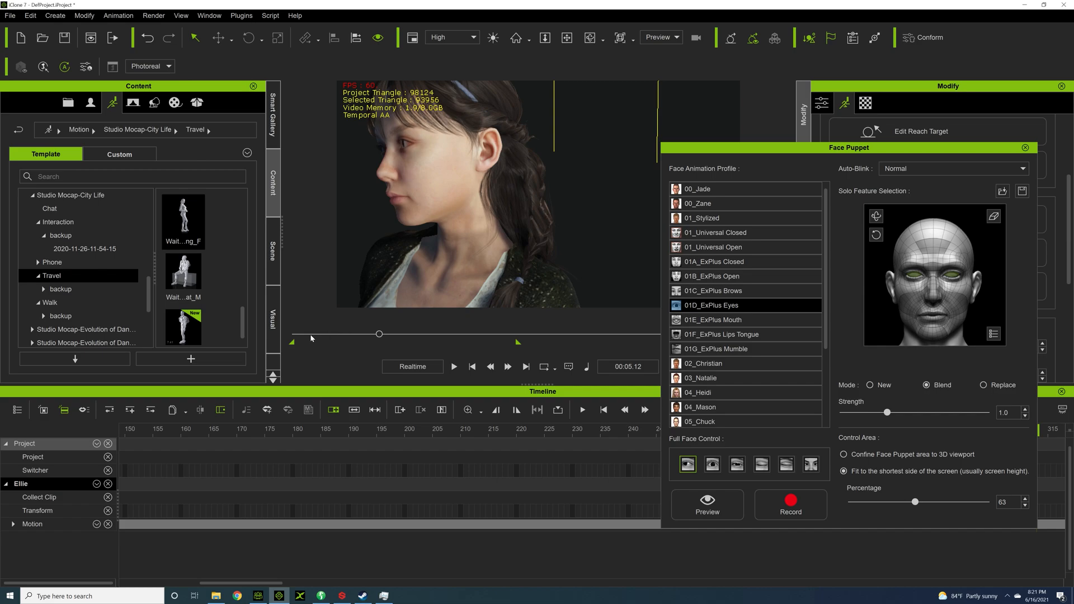
click(567, 37)
drag(505, 225, 615, 224)
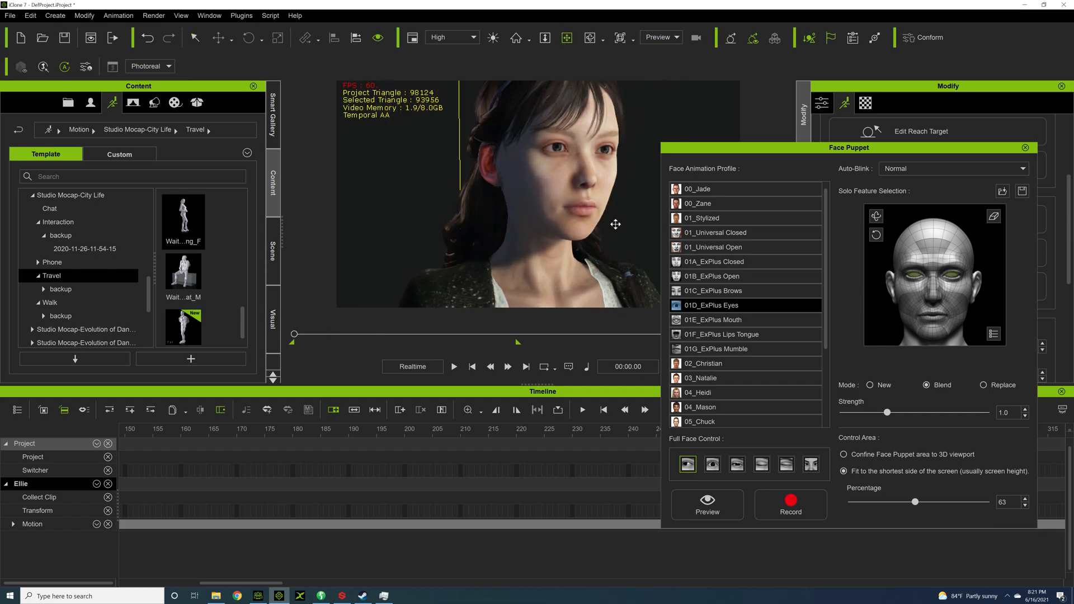
key(space)
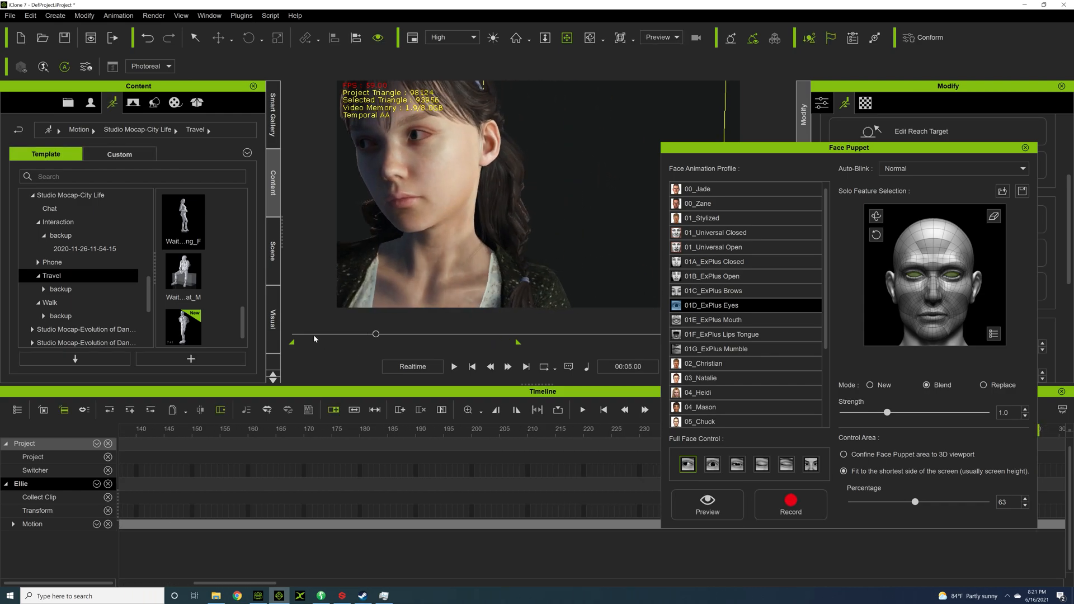
Show Ellie's Expression track in the timeline and select the recorded PuppetClip.
click(294, 340)
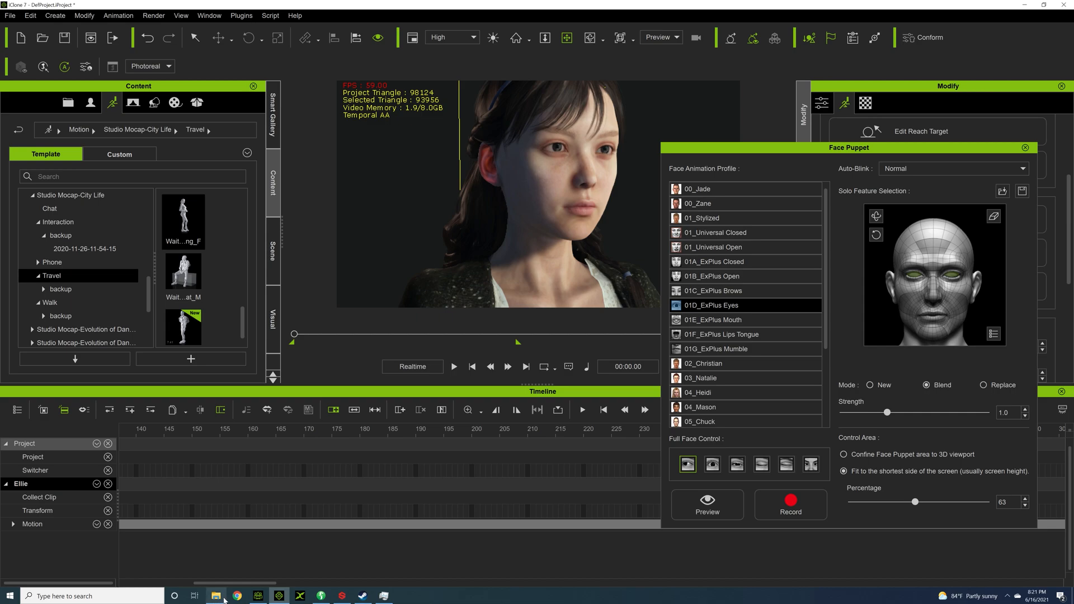
drag(235, 583, 151, 583)
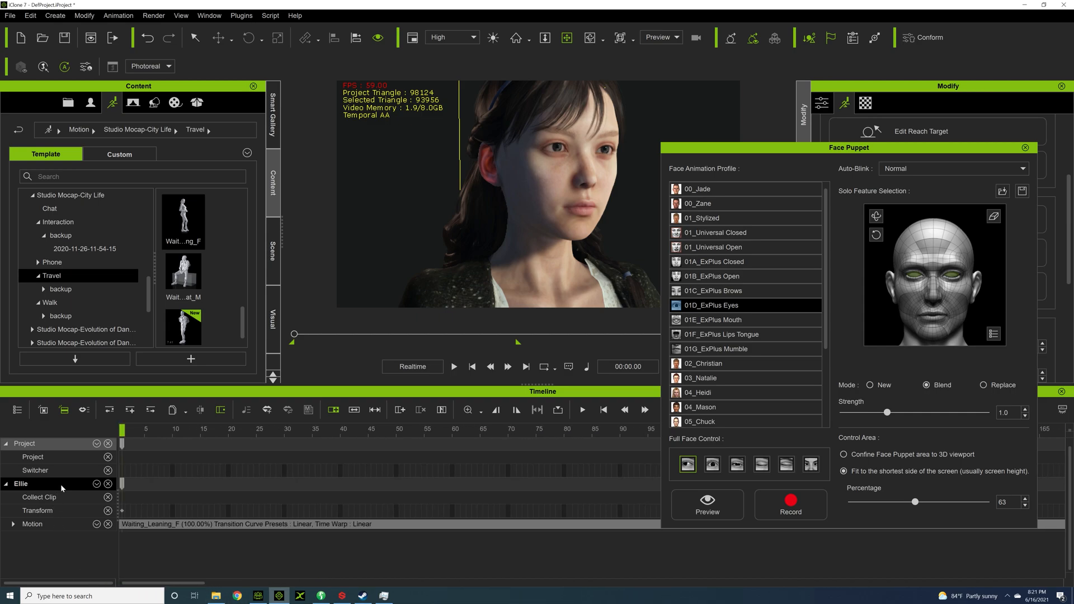
click(97, 484)
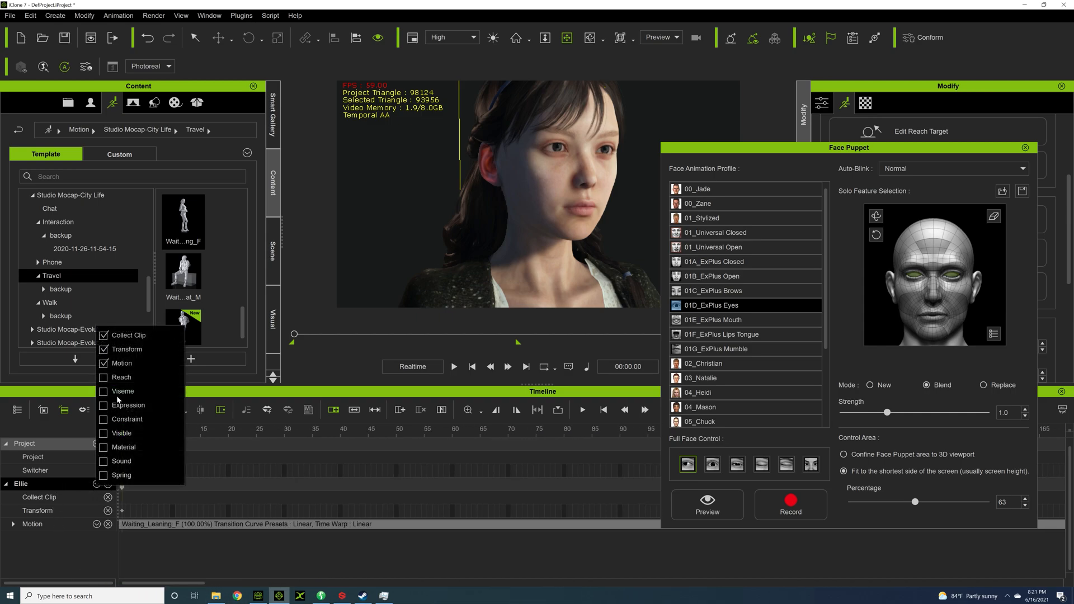
click(104, 405)
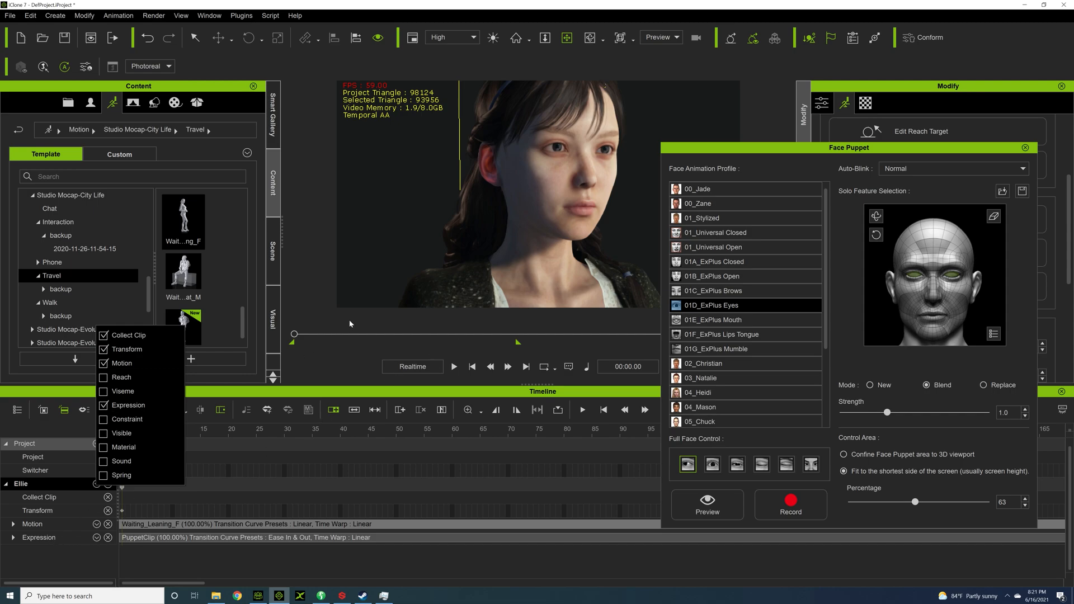
click(226, 537)
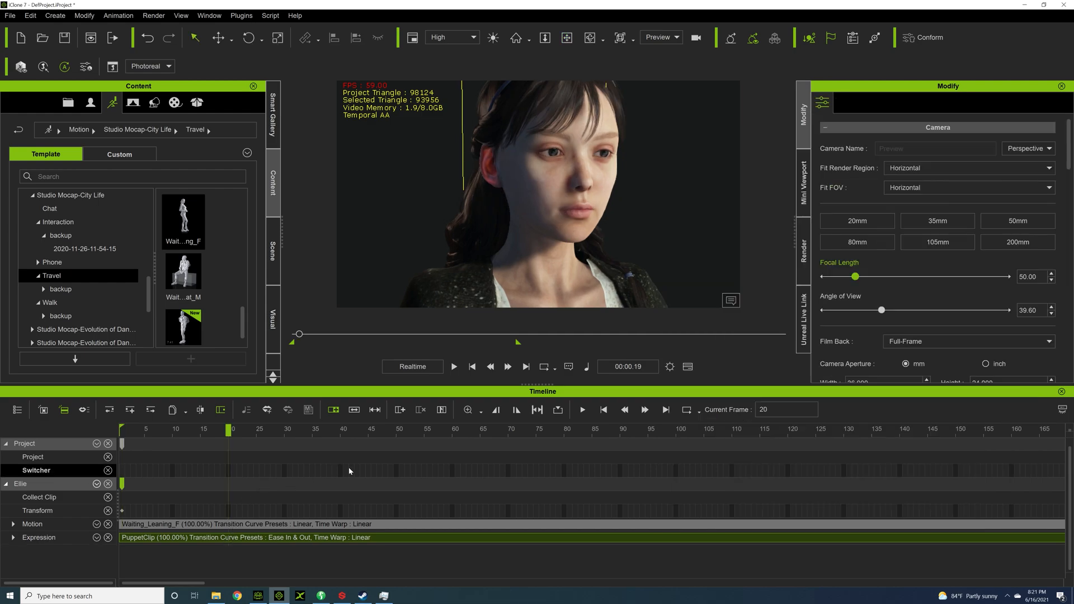
Delete the old PuppetClip from the Expression track and review the bare idle motion.
right_click(353, 538)
click(395, 504)
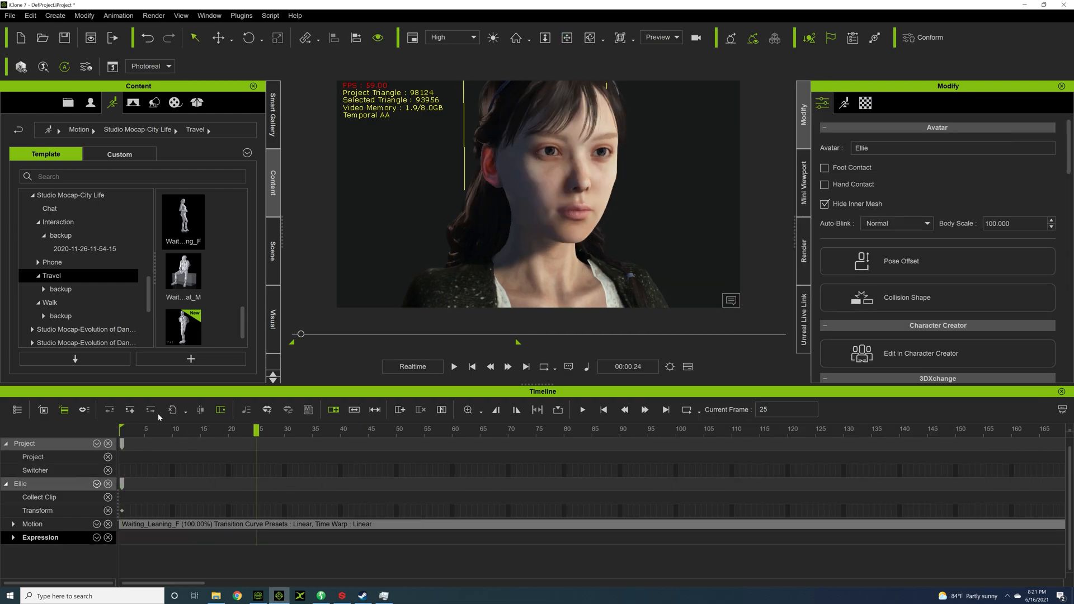
key(space)
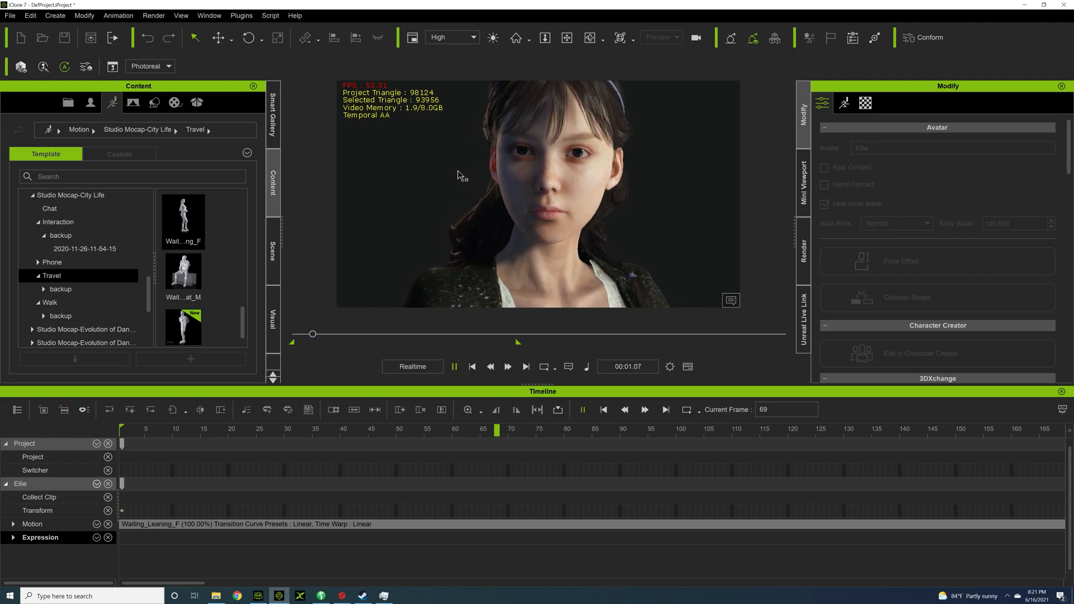
key(space)
Return to the first frame, reopen Face Puppet and arm recording.
click(127, 431)
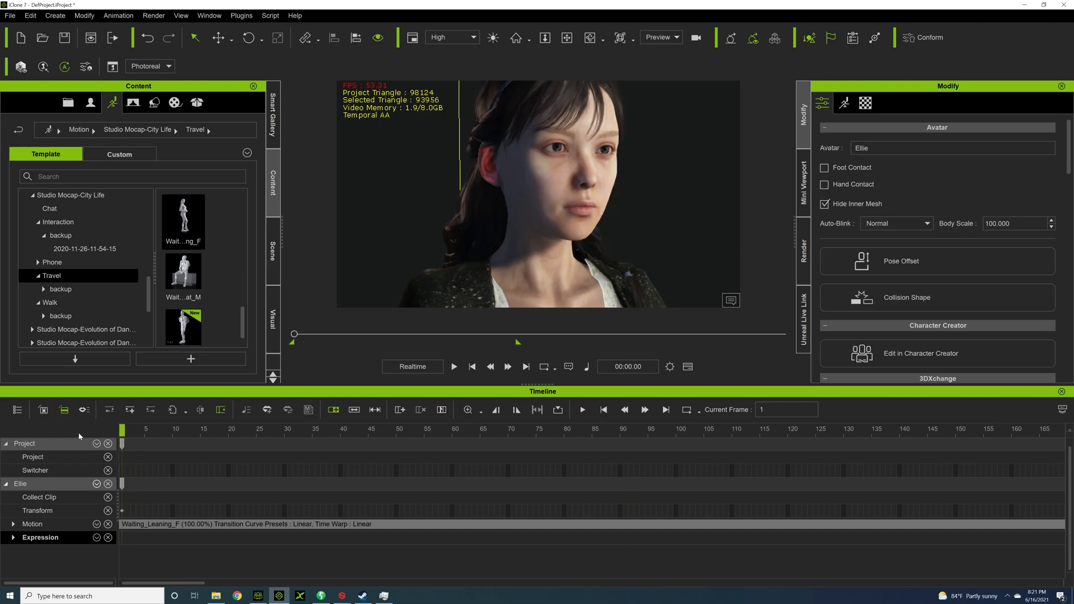
click(845, 103)
scroll(885, 234, down, 3)
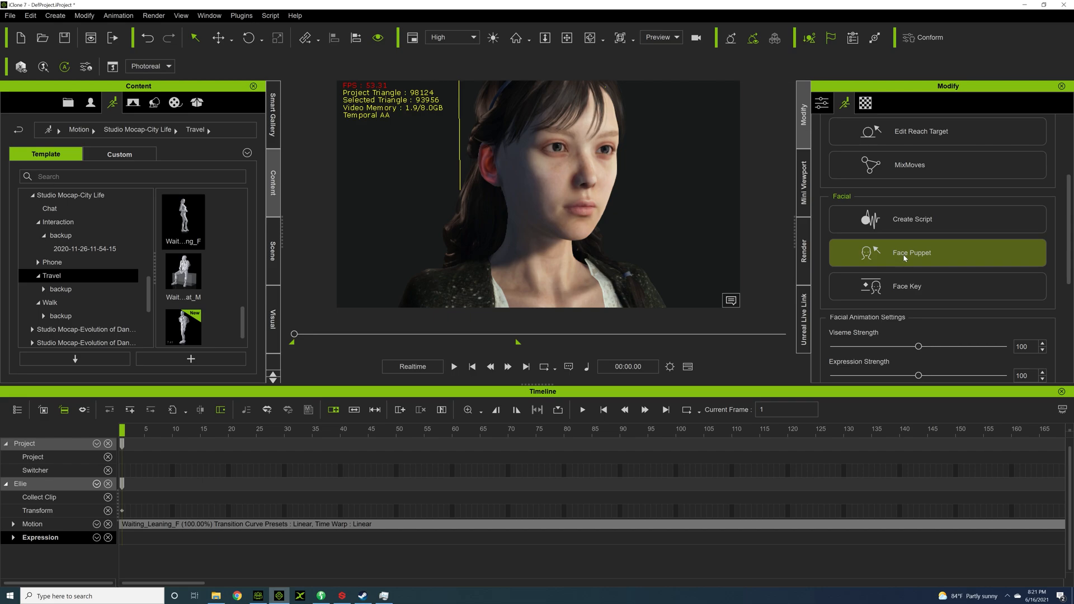
click(907, 253)
click(764, 497)
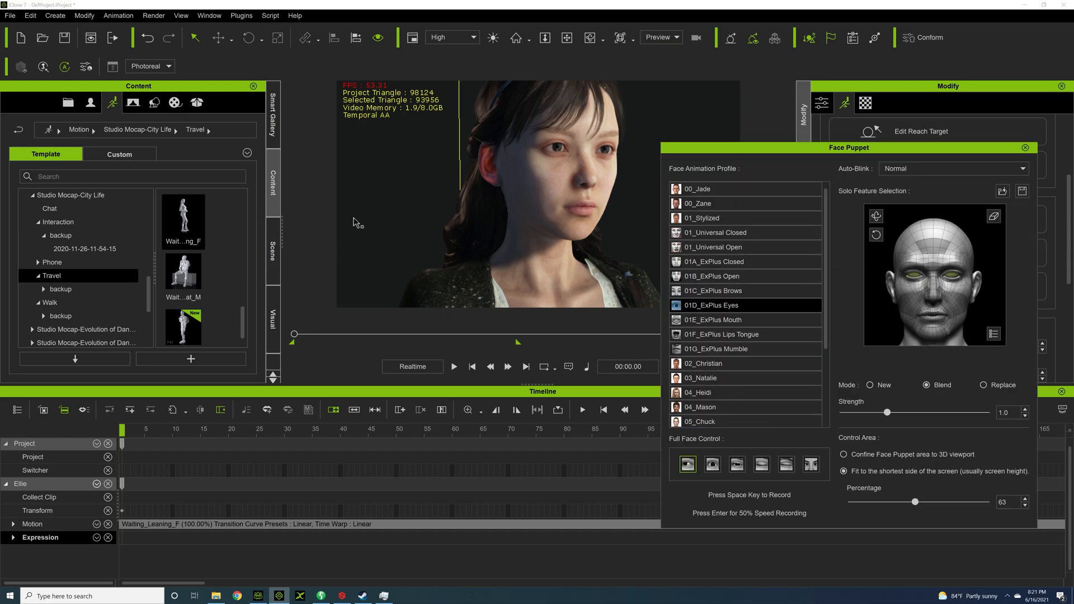
Record a fresh 01D_ExPlus Eyes take as a new PuppetClip and play it back.
key(space)
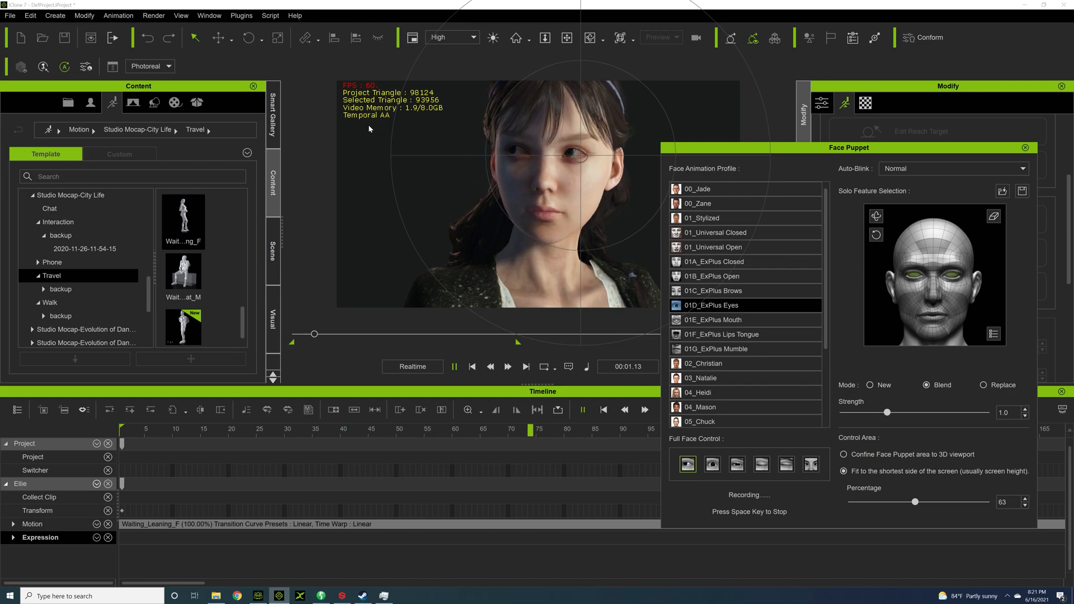
key(space)
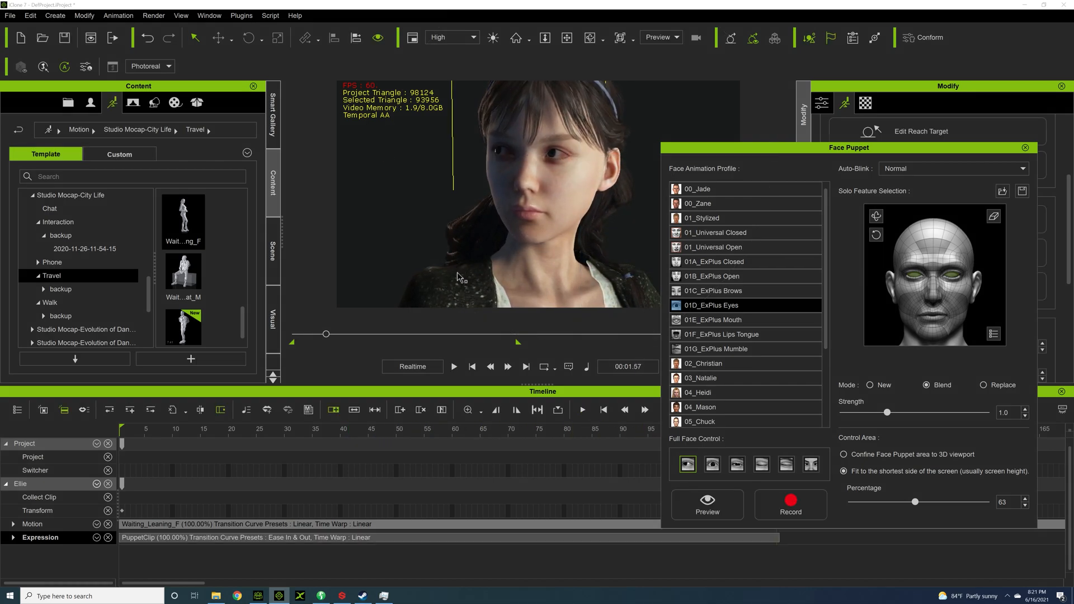
key(space)
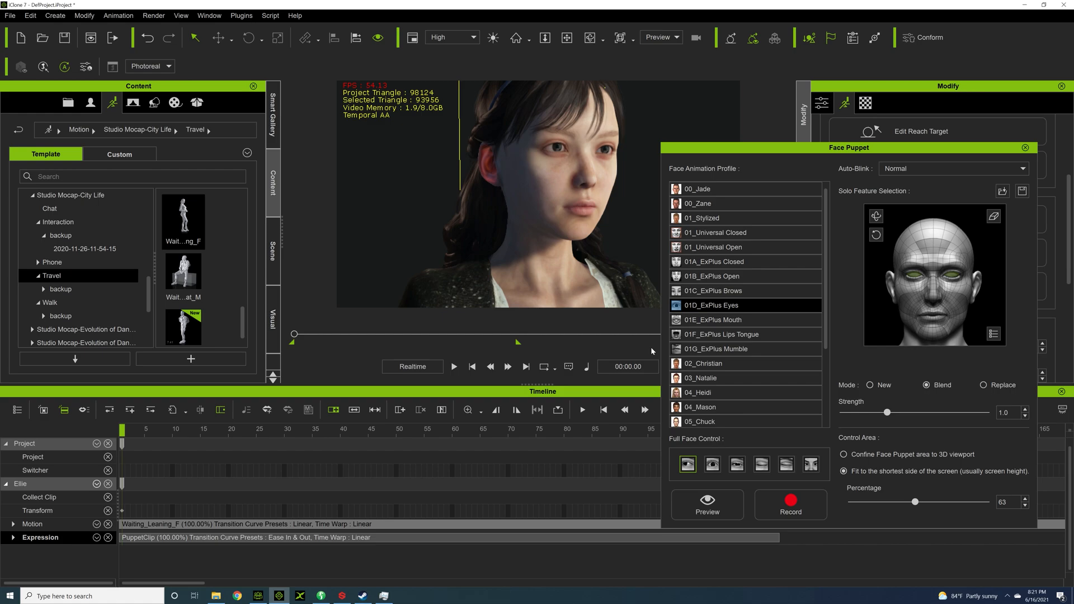
Record a first mouth take with the 01E_ExPlus Mouth profile.
click(714, 320)
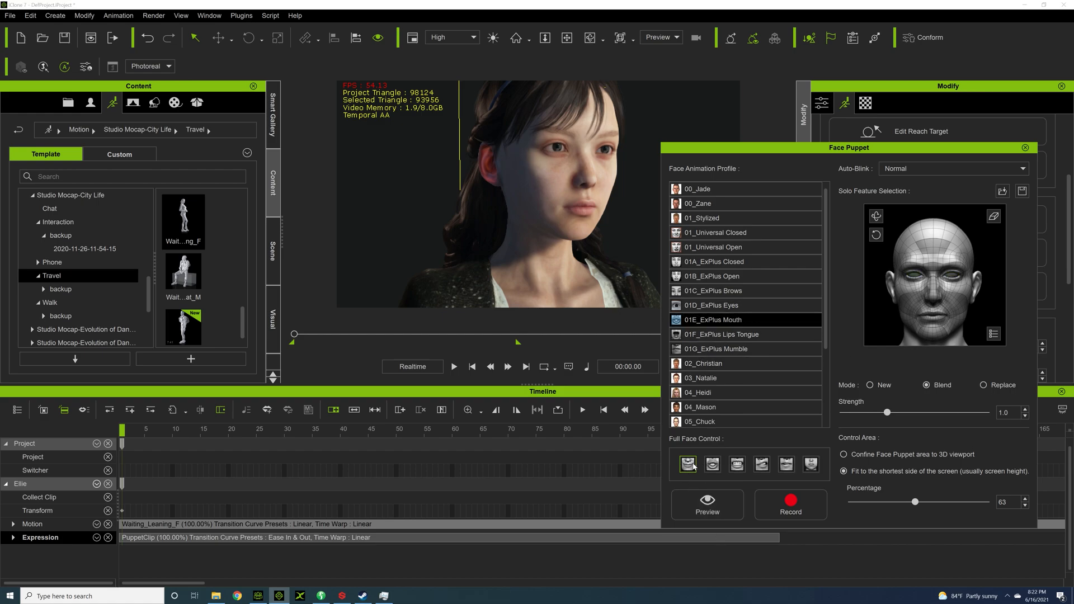
click(789, 504)
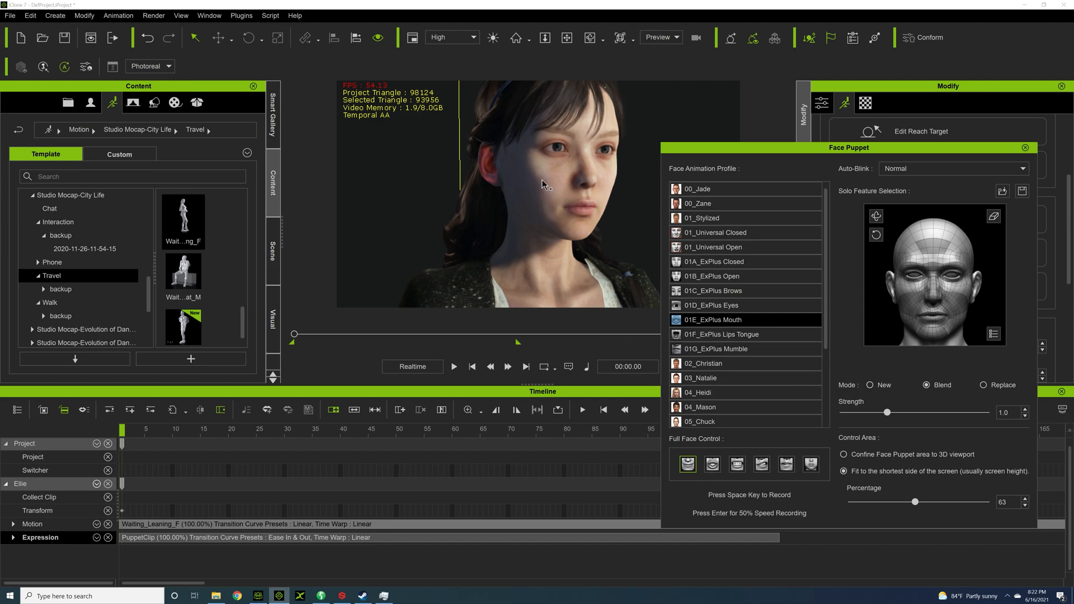
key(space)
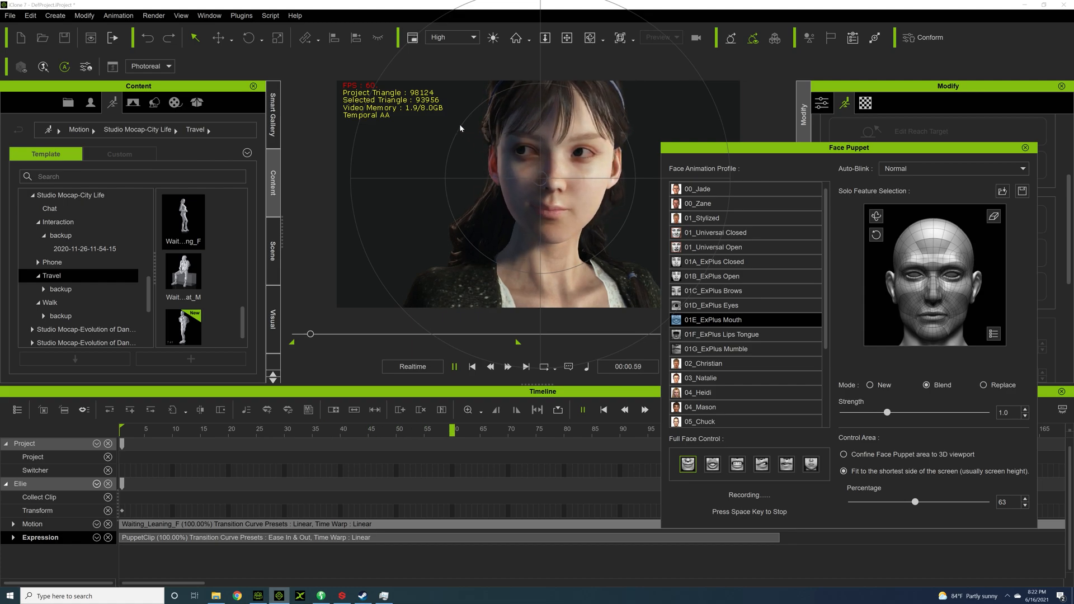
key(space)
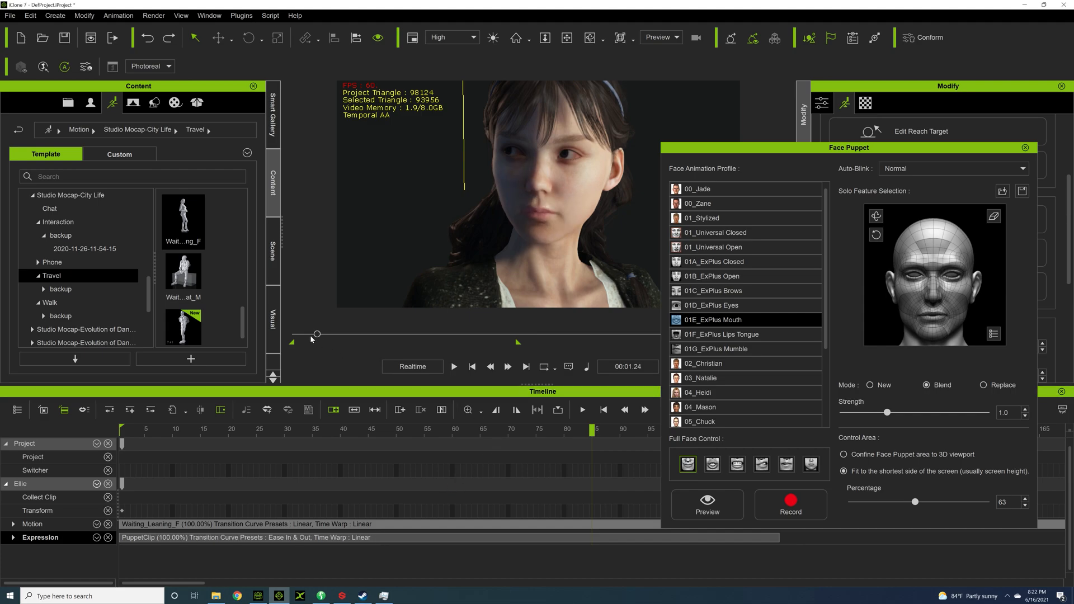
Rewind, lower puppet Strength to 0.5 and record a blended half-strength smile take.
drag(317, 335, 279, 338)
drag(887, 413, 861, 413)
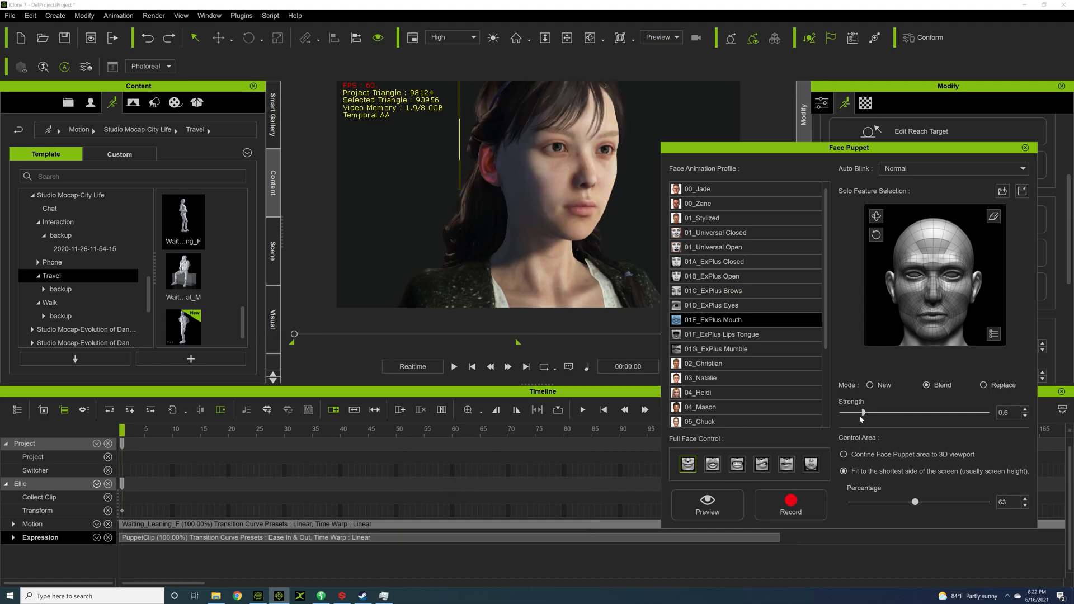
click(791, 504)
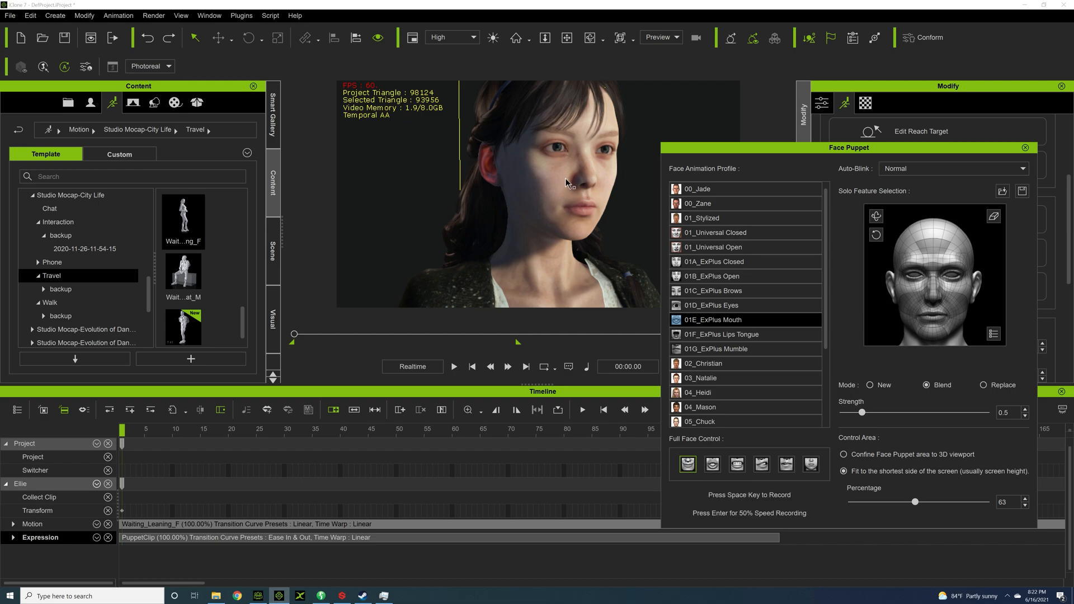
key(space)
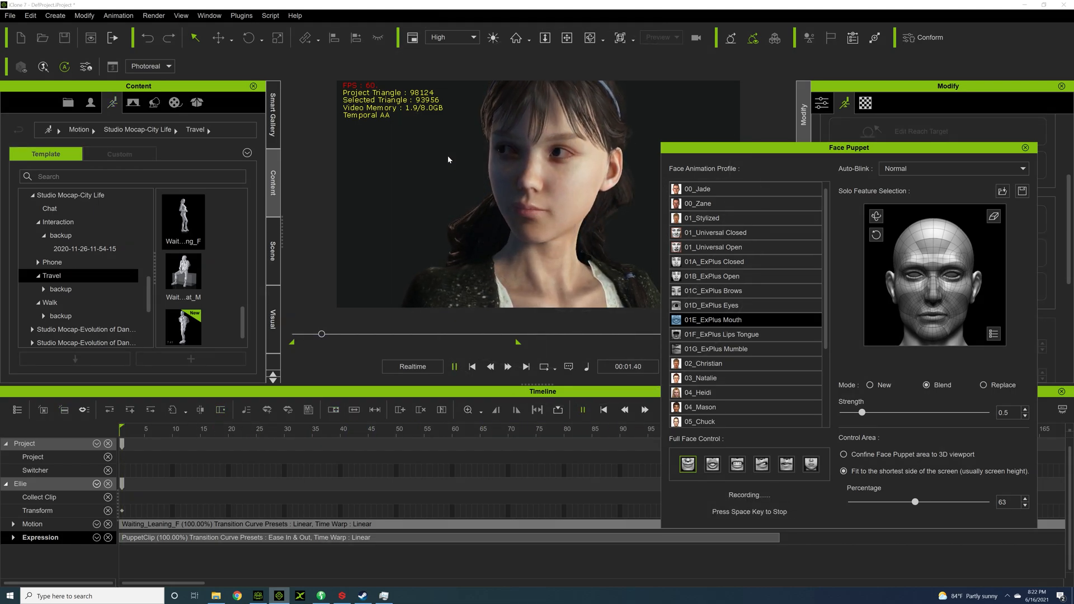
key(space)
key(space)
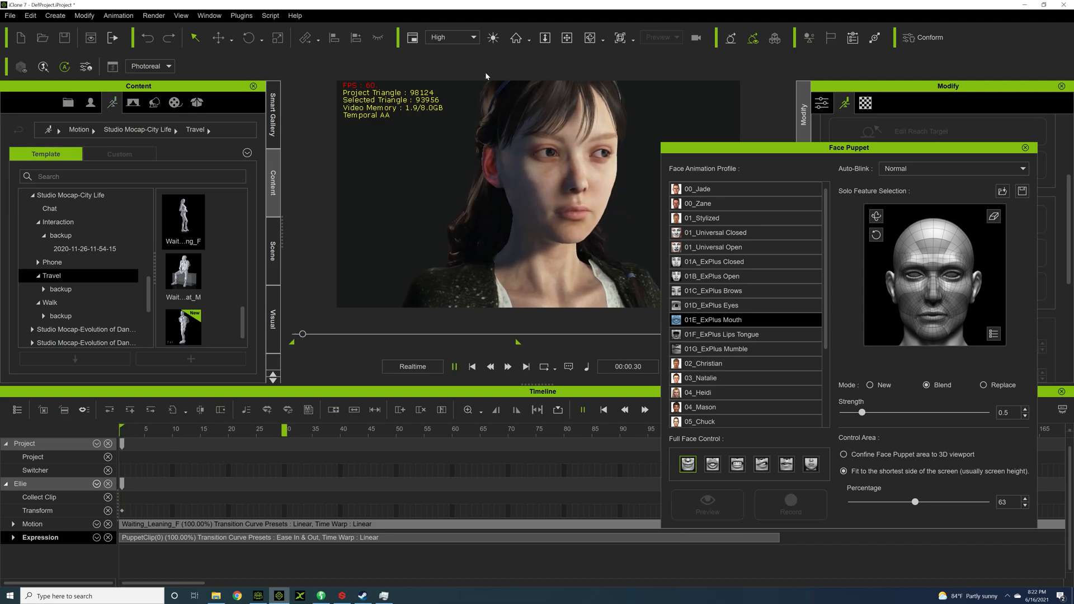
click(566, 37)
key(space)
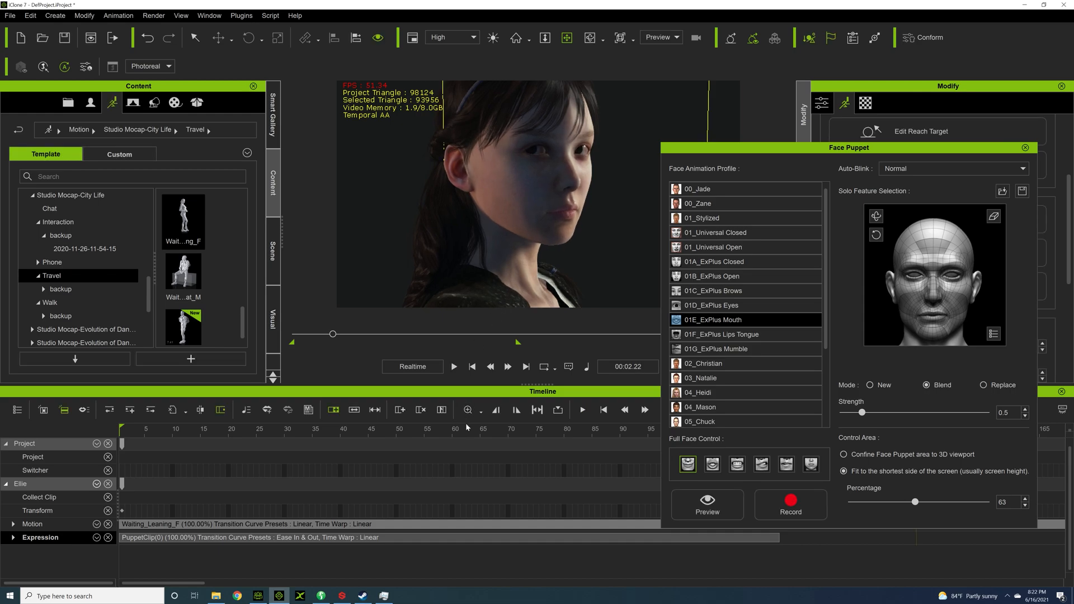
key(space)
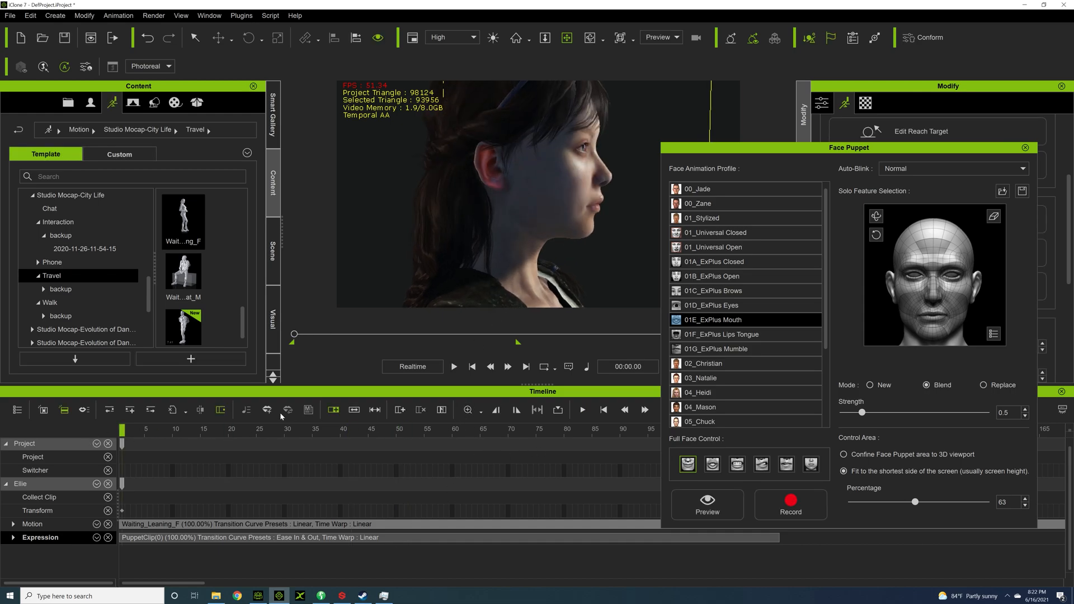
key(space)
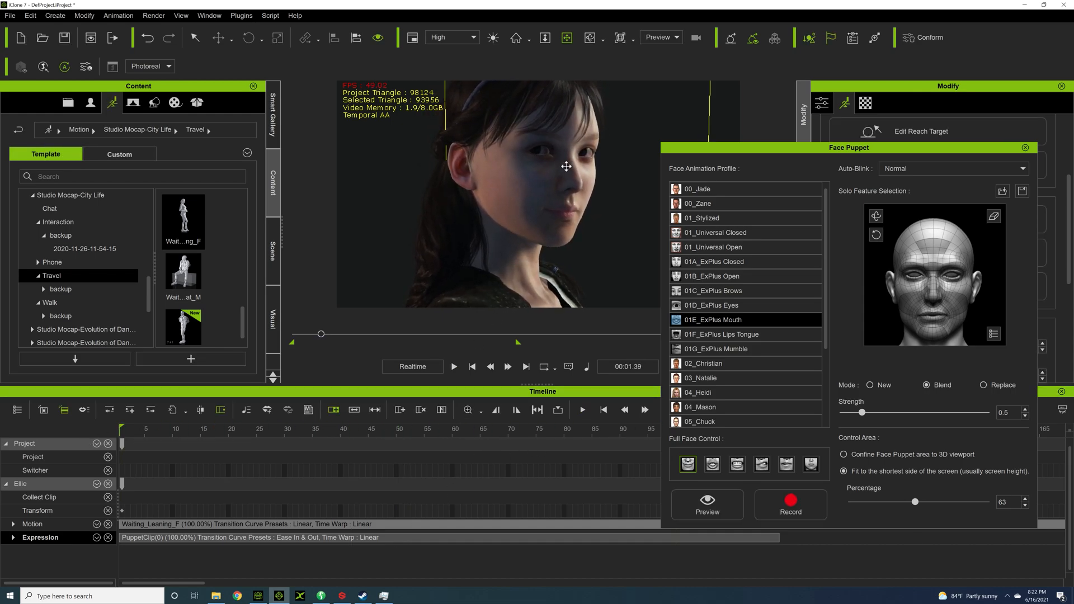